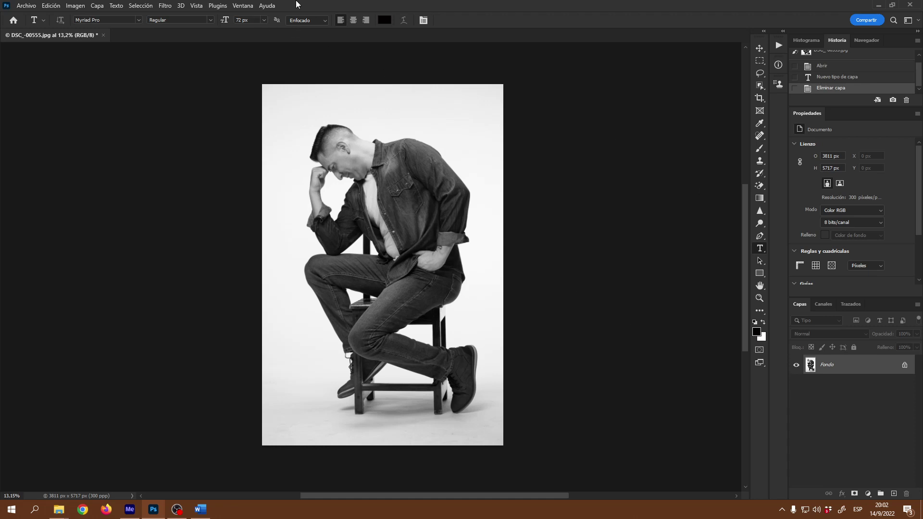
pyautogui.click(8, 6)
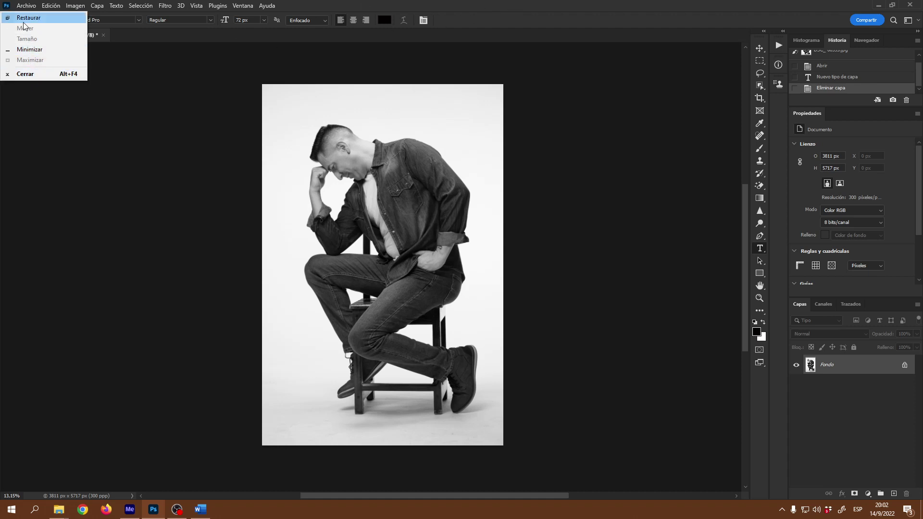
pyautogui.click(443, 9)
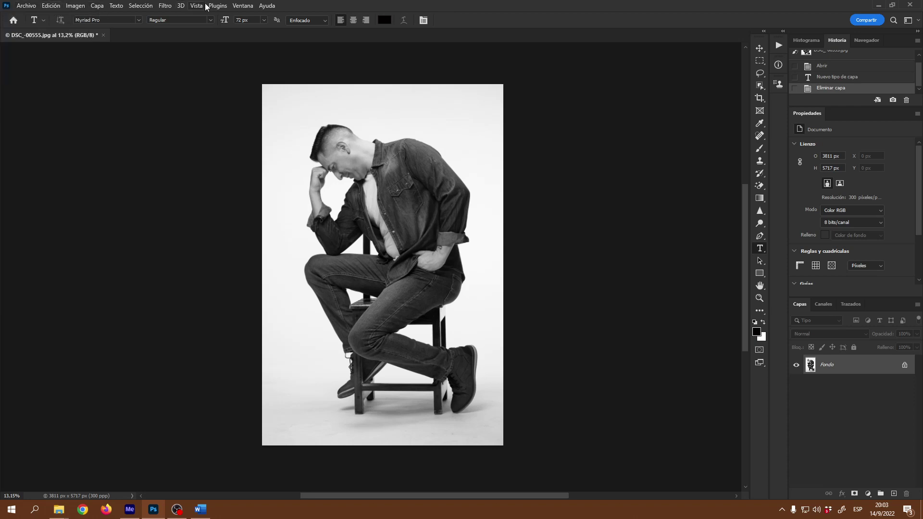
pyautogui.click(27, 6)
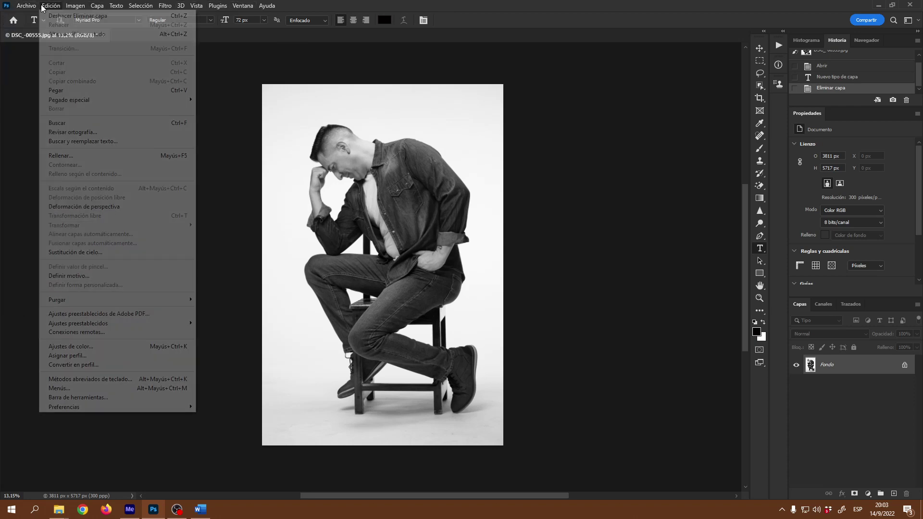
pyautogui.click(42, 7)
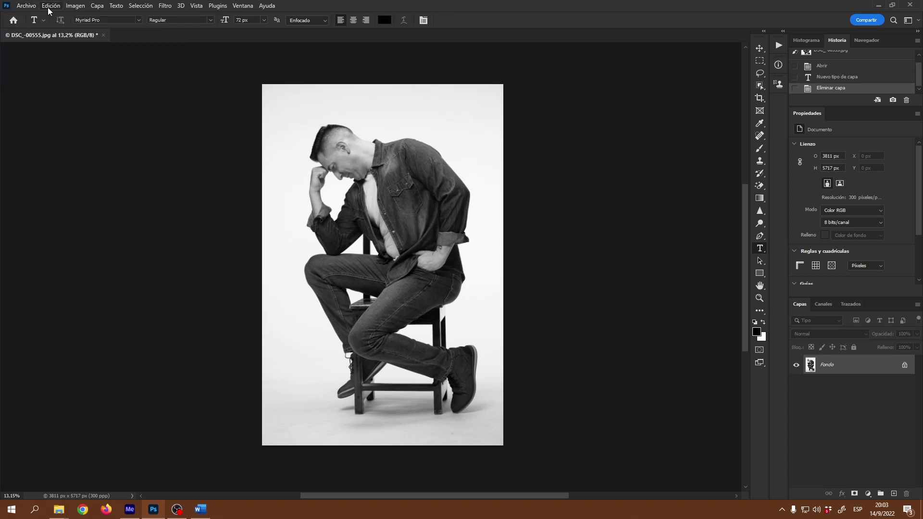
pyautogui.click(272, 7)
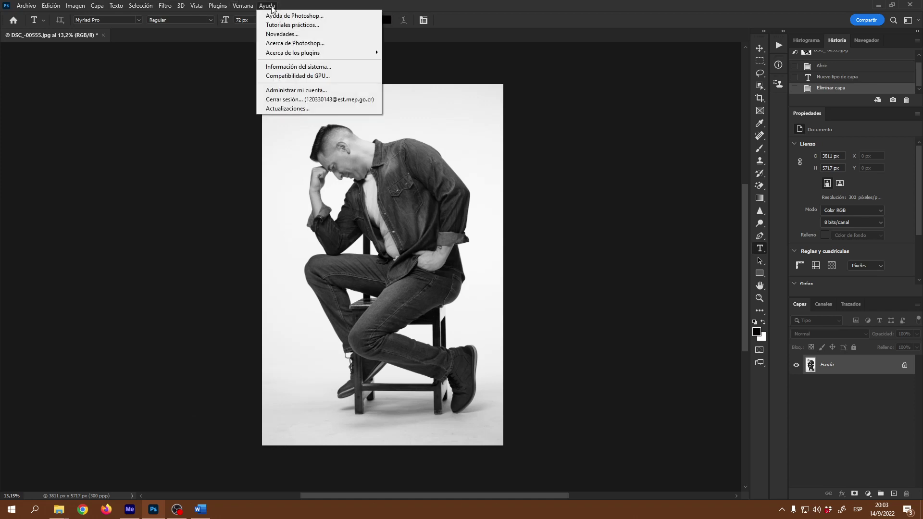
pyautogui.click(273, 6)
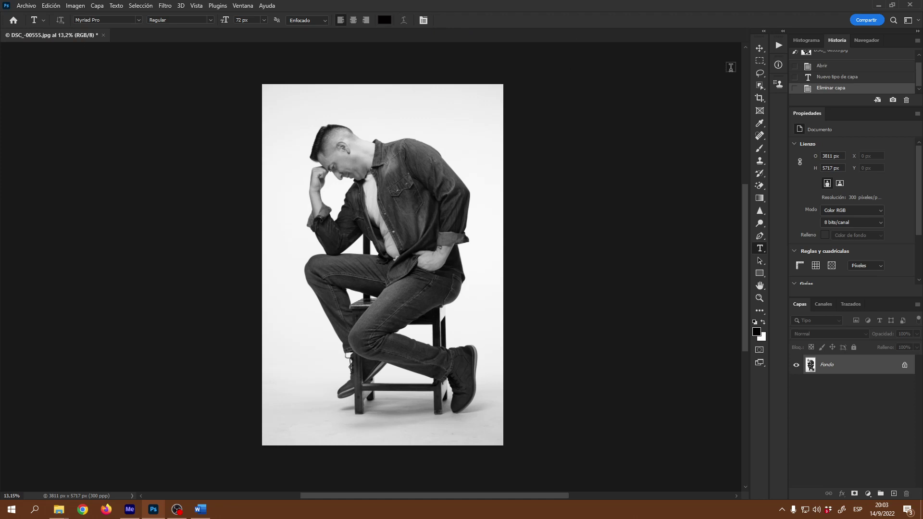
# Add a text layer reading "O" on the front of the man's jacket.
pyautogui.click(762, 50)
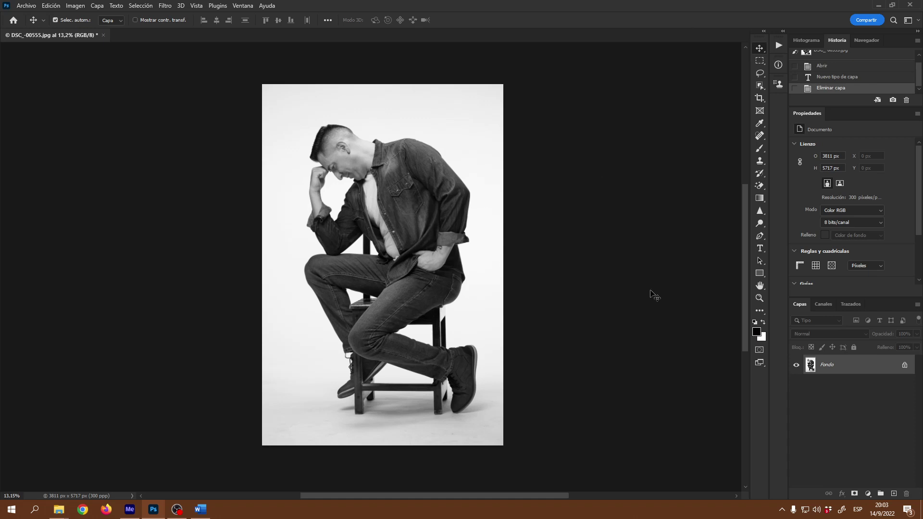
pyautogui.click(760, 248)
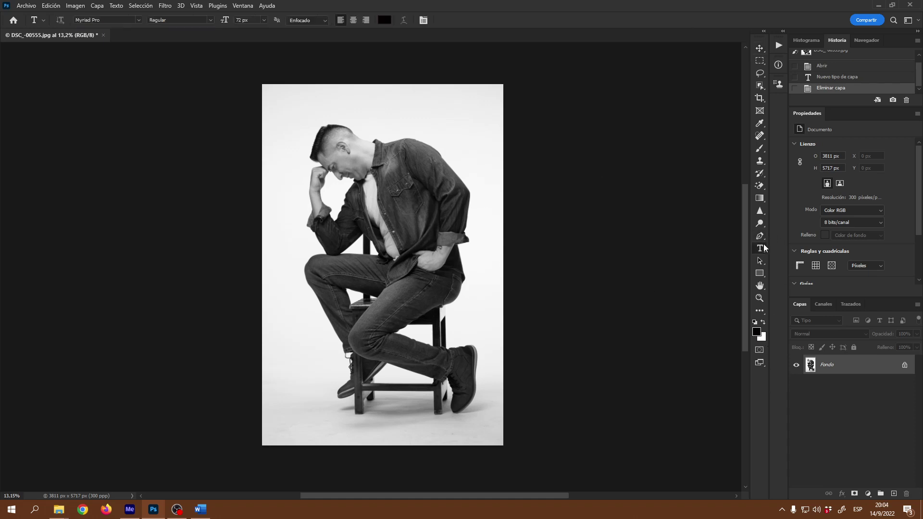
pyautogui.click(407, 220)
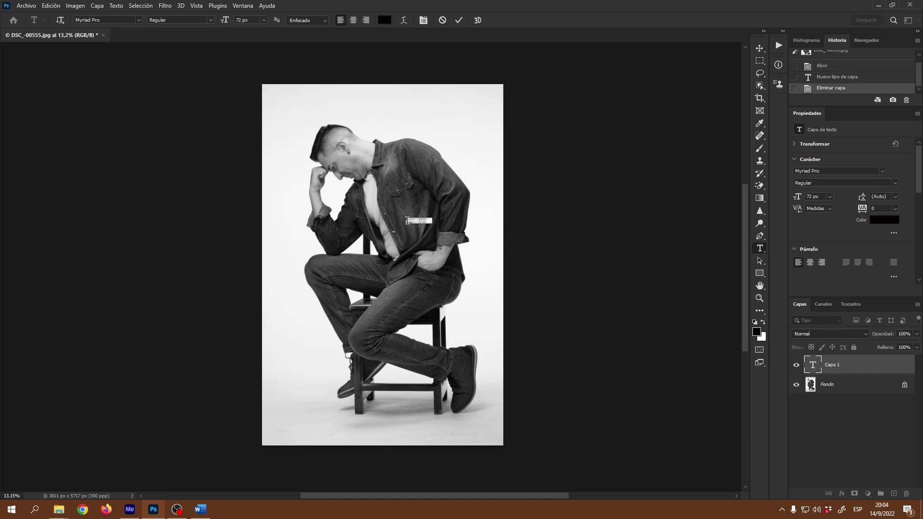
pyautogui.press('BackSpace')
pyautogui.write('o')
pyautogui.click(760, 48)
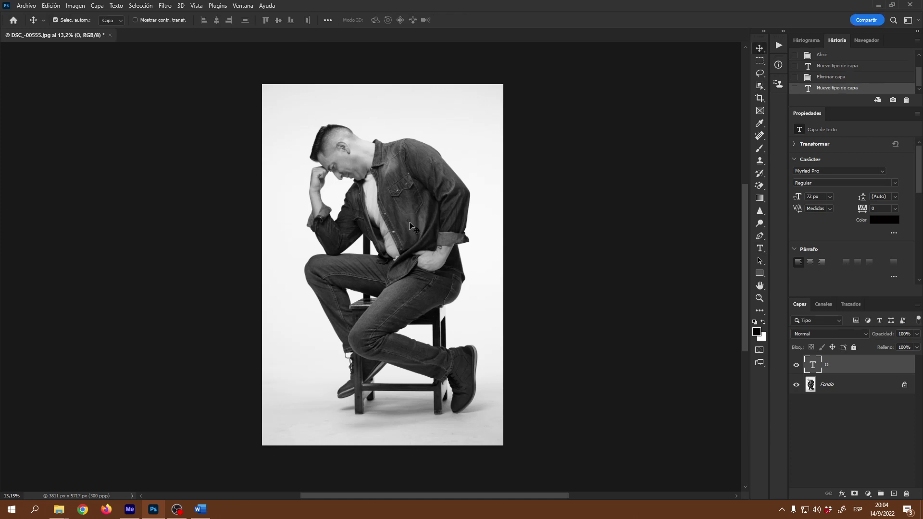
# Select the small letter O on the jacket and turn on the Move tool's transform controls.
pyautogui.click(410, 221)
pyautogui.scroll(2, 409, 221)
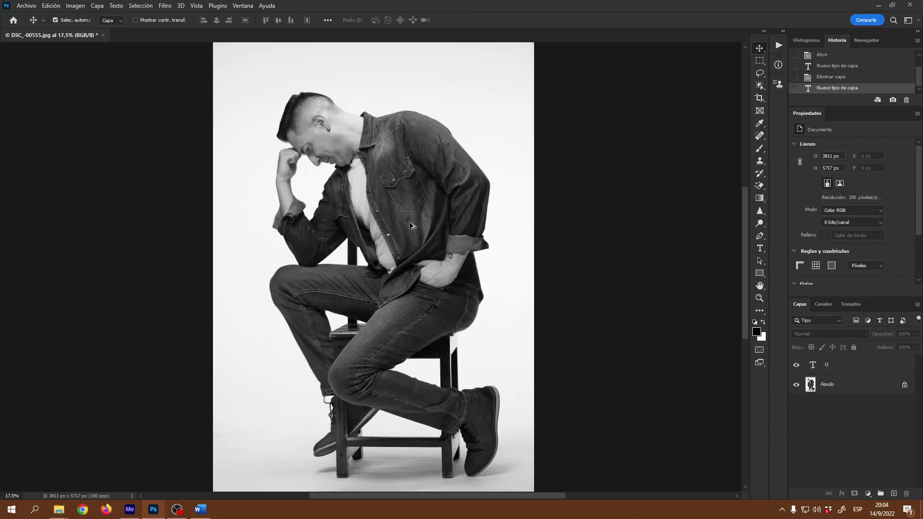
pyautogui.scroll(1, 409, 223)
pyautogui.click(409, 222)
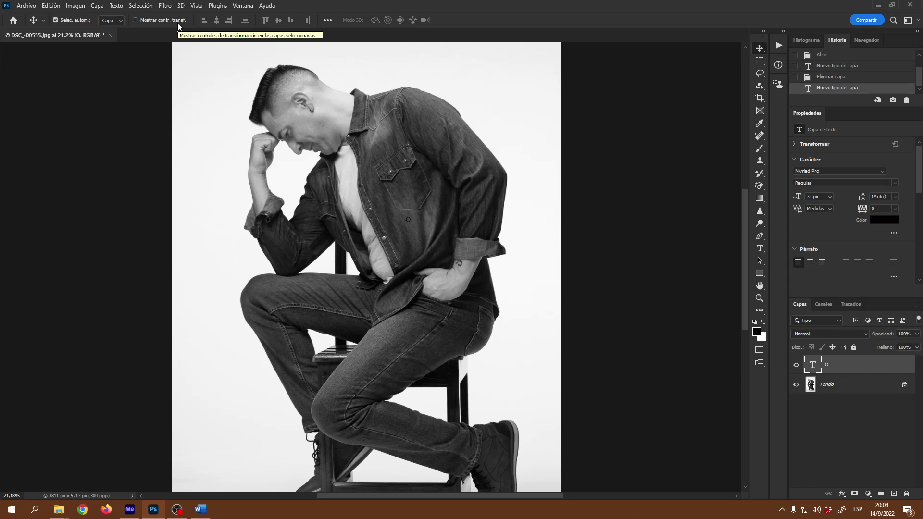
pyautogui.click(135, 21)
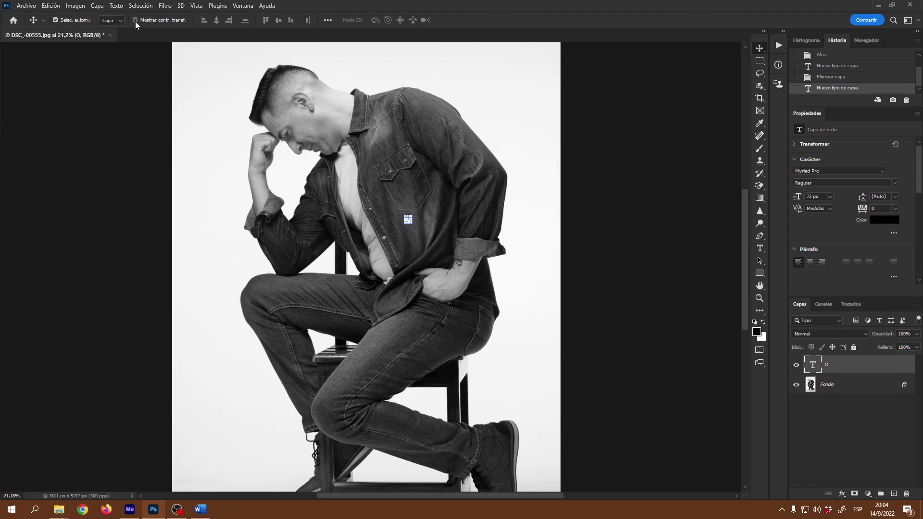
pyautogui.click(135, 21)
pyautogui.click(134, 21)
pyautogui.click(135, 21)
# Scale the letter O up to about 1568.6% over the man's torso and apply the transformation.
pyautogui.moveTo(408, 218); pyautogui.dragTo(365, 255)
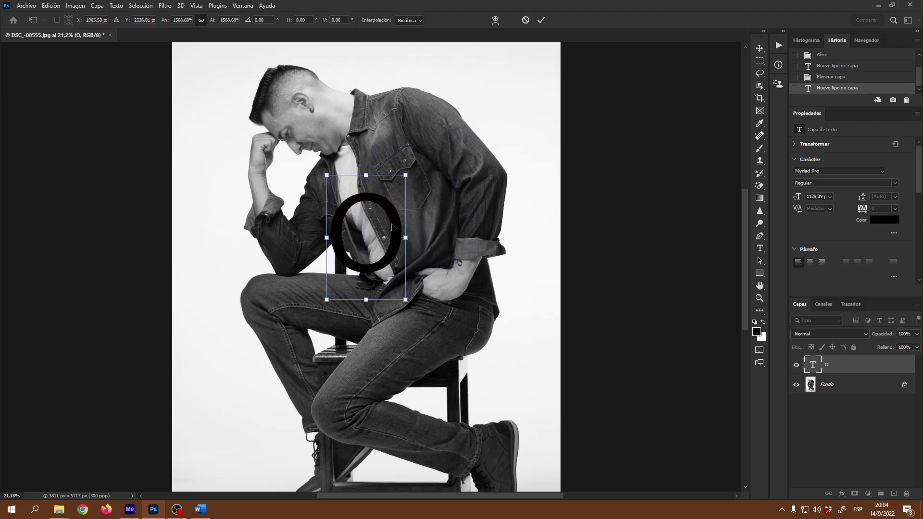
pyautogui.click(543, 21)
pyautogui.click(642, 314)
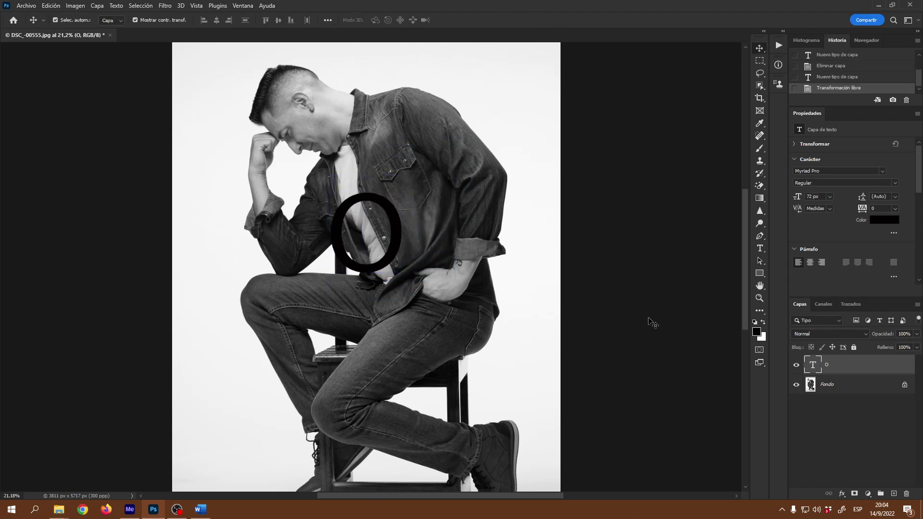
pyautogui.click(396, 225)
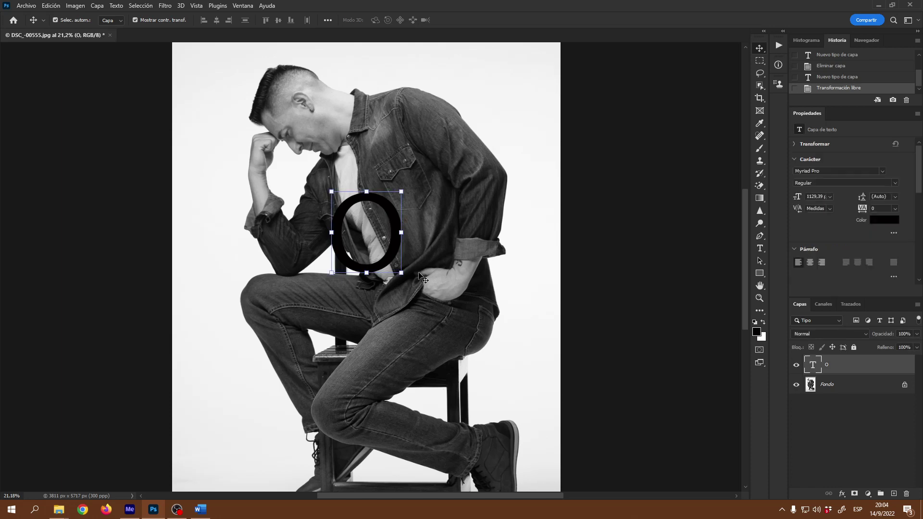
# Unlock the background photo layer and set the alignment reference for the letter O to the canvas (Lienzo).
pyautogui.click(905, 385)
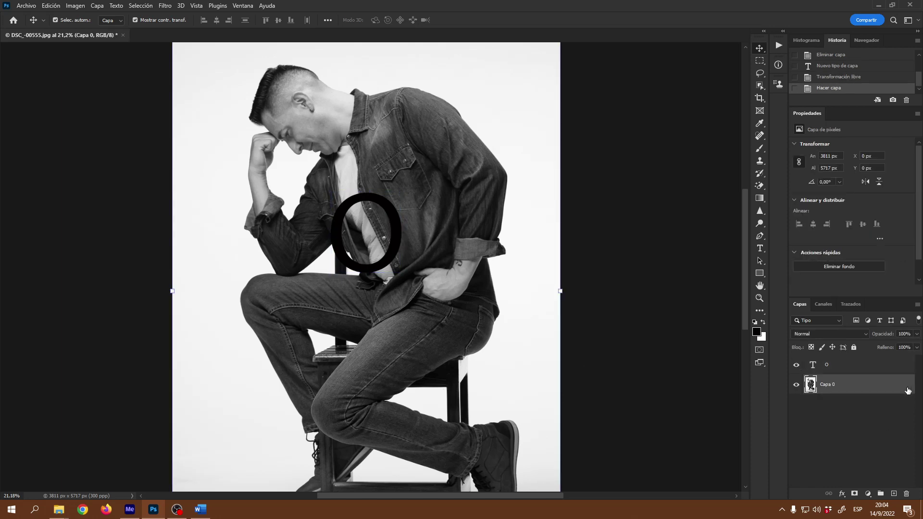
pyautogui.click(399, 245)
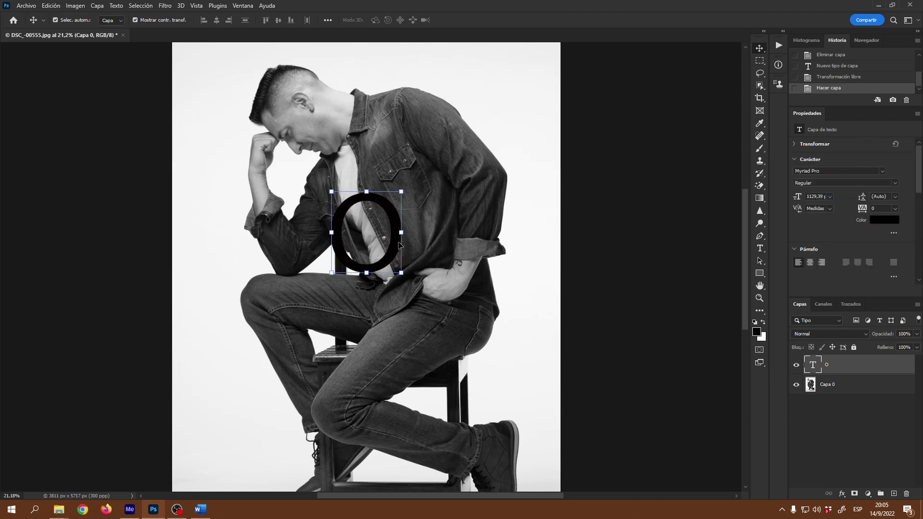
pyautogui.click(328, 20)
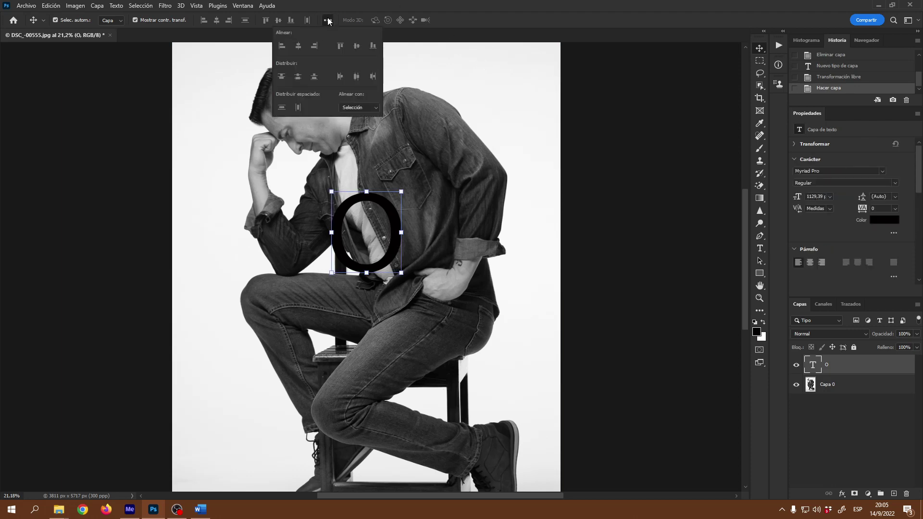
pyautogui.click(370, 108)
pyautogui.click(358, 123)
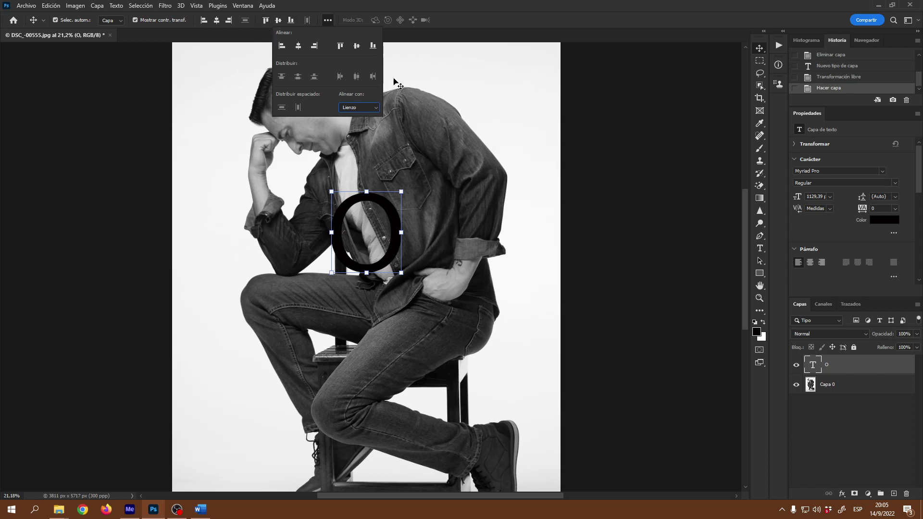
# Align the letter O to the canvas's left edge, then center it horizontally and vertically on the canvas.
pyautogui.click(203, 22)
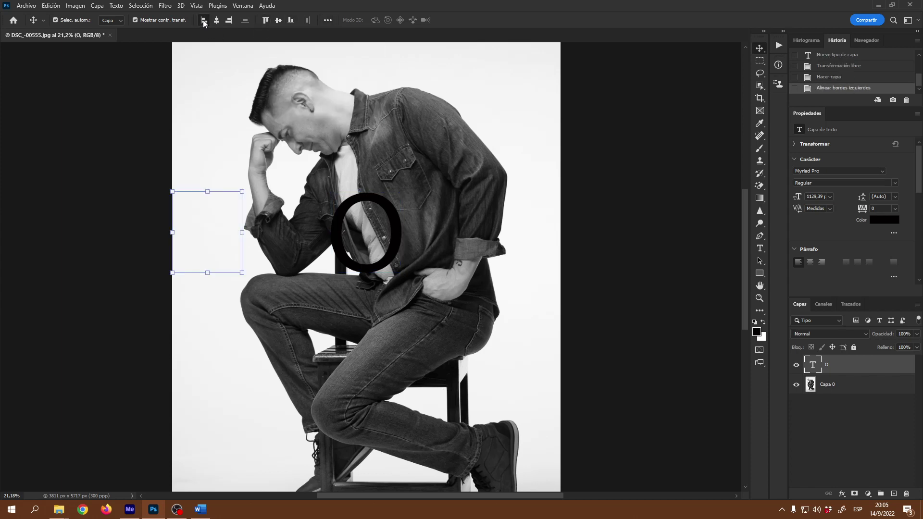
pyautogui.click(216, 21)
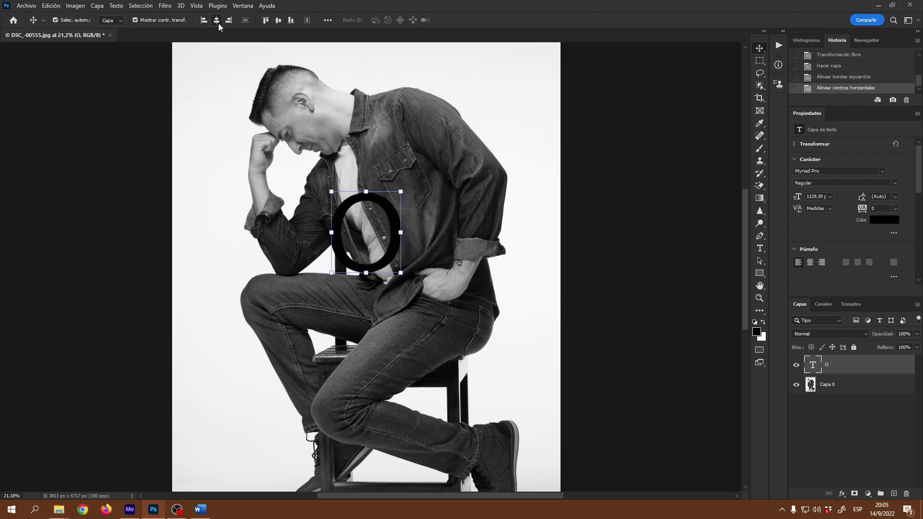
pyautogui.click(278, 22)
pyautogui.scroll(-2, 455, 206)
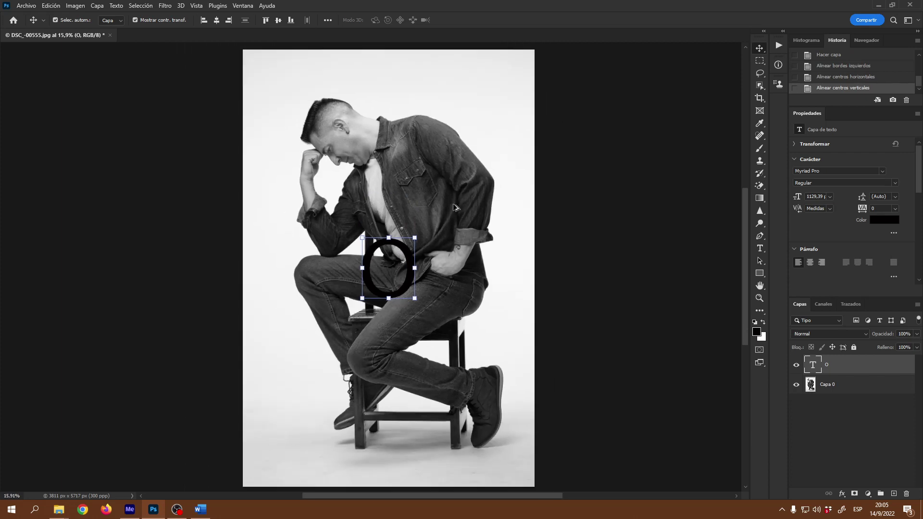
pyautogui.scroll(-1, 455, 207)
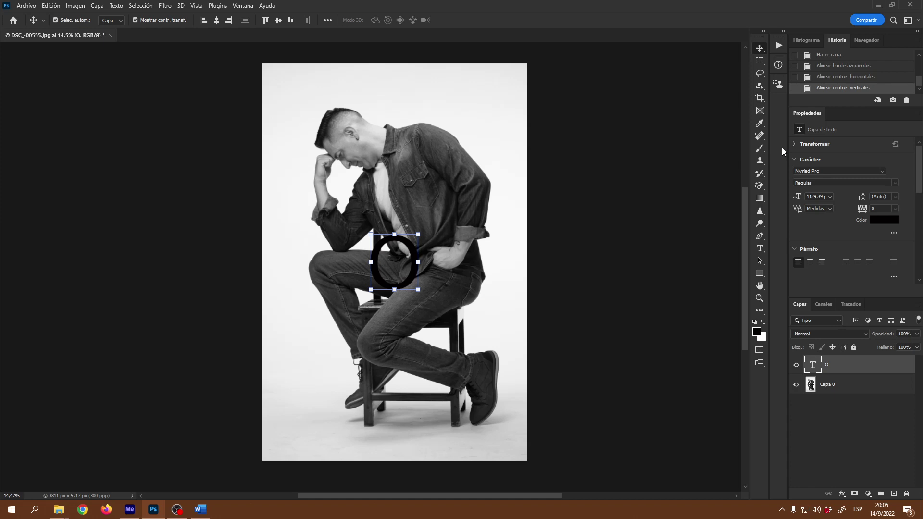
# Look over the list of available panels and the Navigator, History, Histogram, Channels, Paths and Layers views.
pyautogui.click(243, 6)
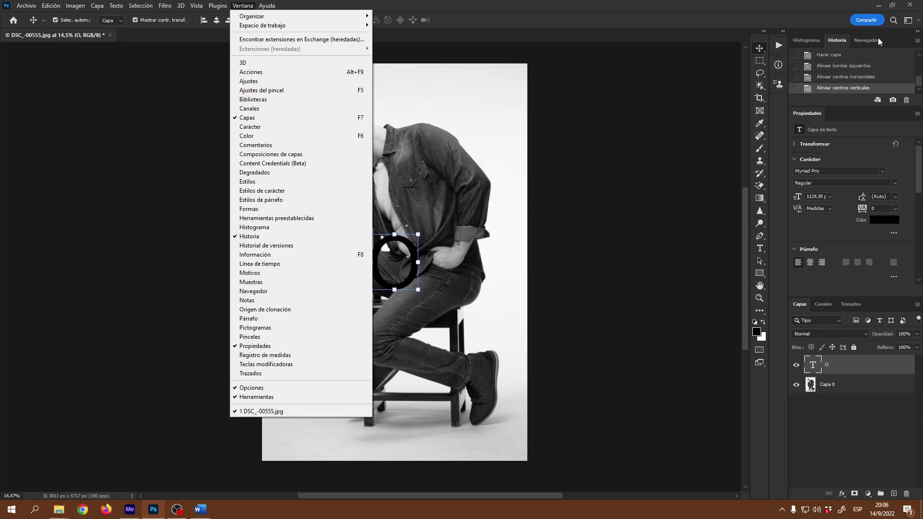
pyautogui.press('Escape')
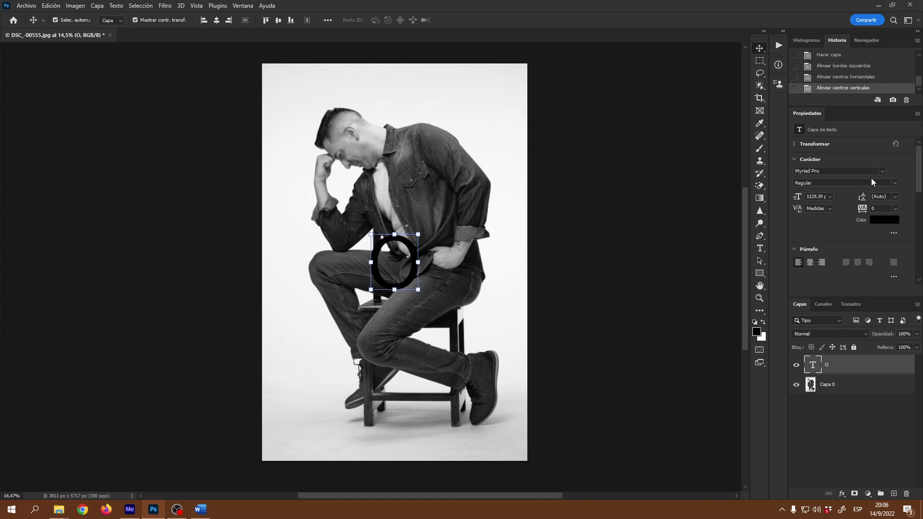
pyautogui.click(864, 43)
pyautogui.click(841, 42)
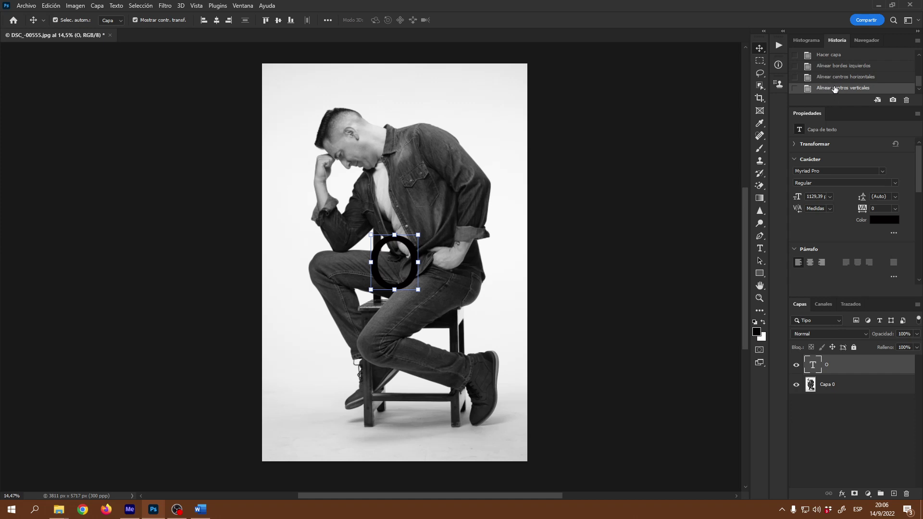
pyautogui.click(807, 42)
pyautogui.click(835, 40)
pyautogui.click(446, 270)
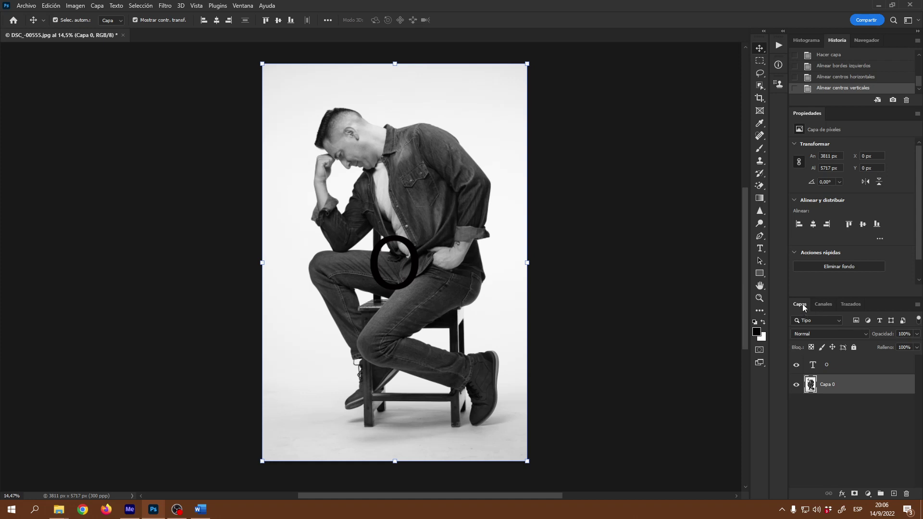
pyautogui.click(824, 304)
pyautogui.click(846, 304)
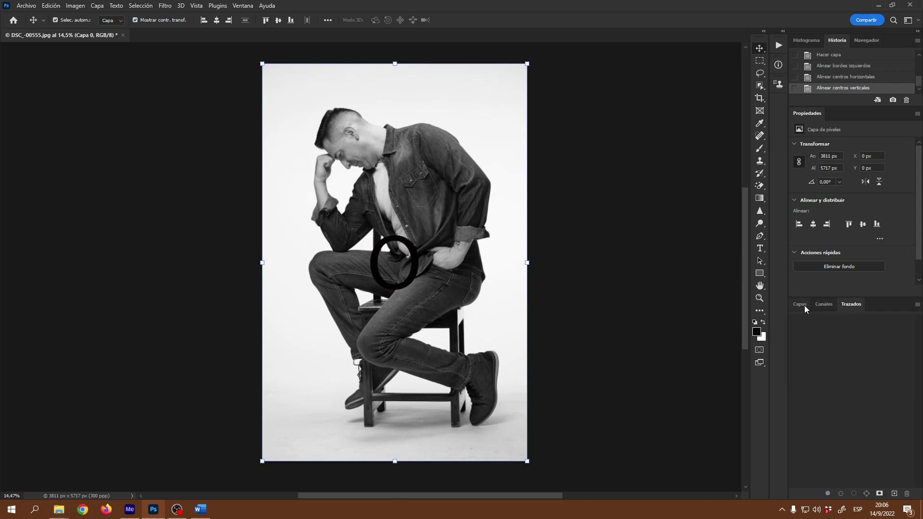
pyautogui.click(804, 307)
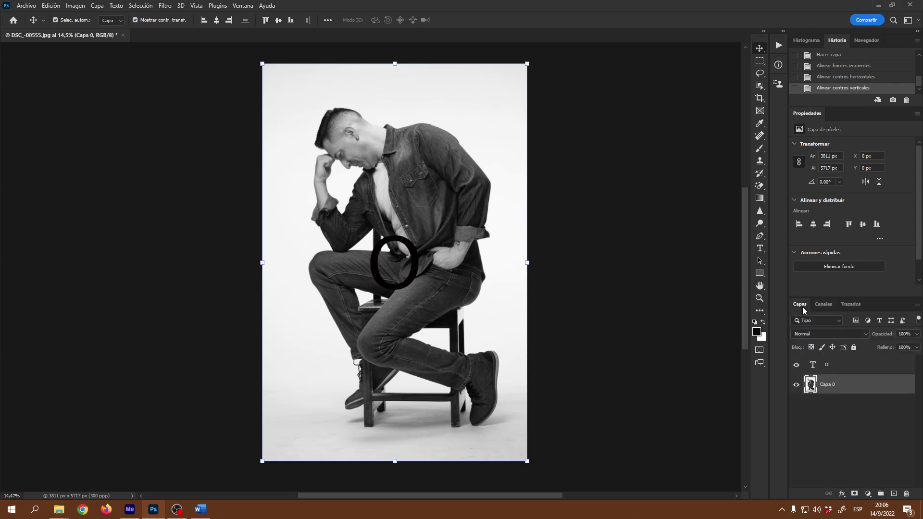
# Look over the available adjustment layer types and layer style effects for the photo layer without applying any.
pyautogui.click(869, 494)
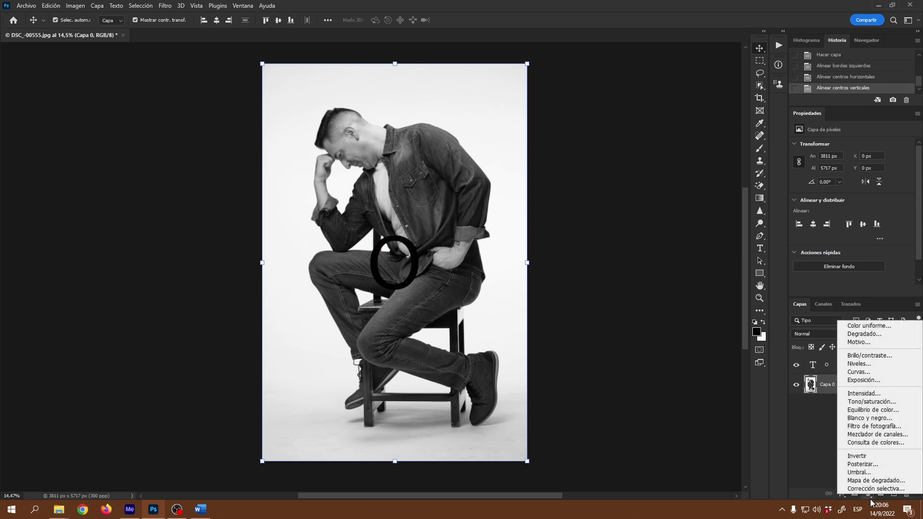
pyautogui.click(820, 451)
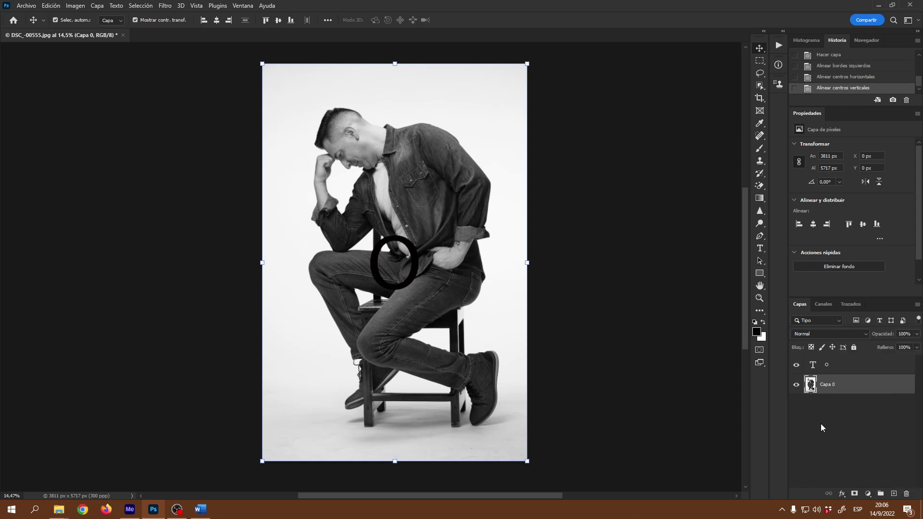
pyautogui.click(868, 494)
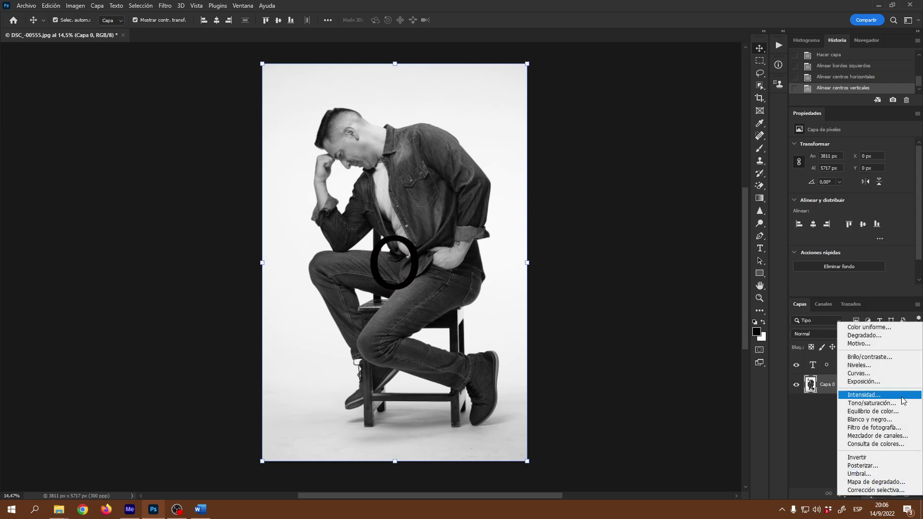
pyautogui.click(821, 462)
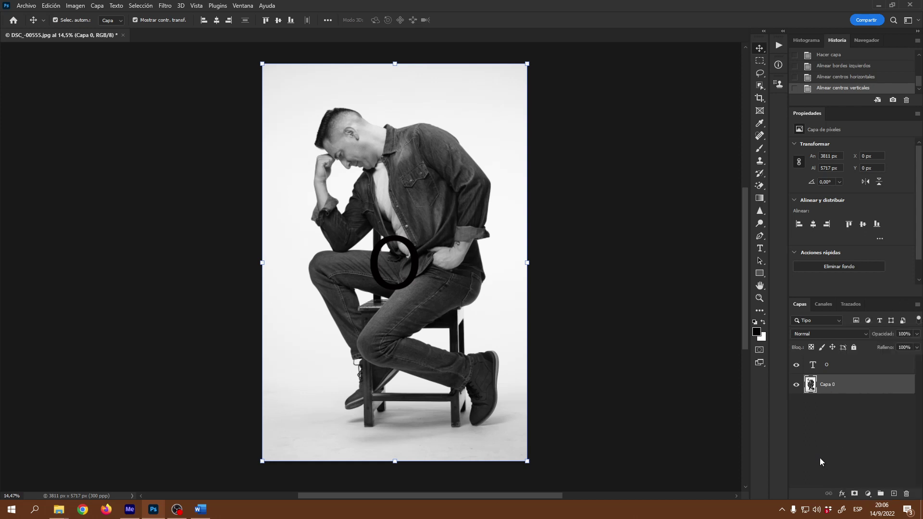
pyautogui.click(841, 495)
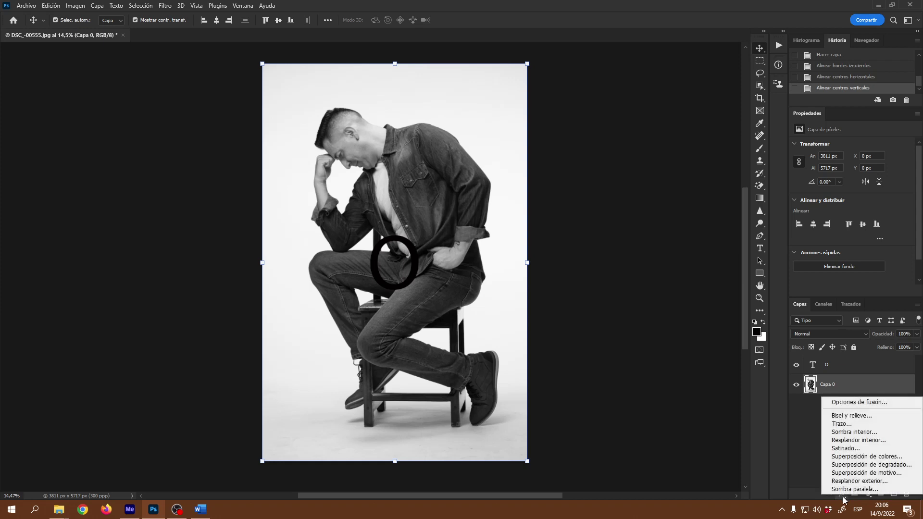
pyautogui.click(844, 498)
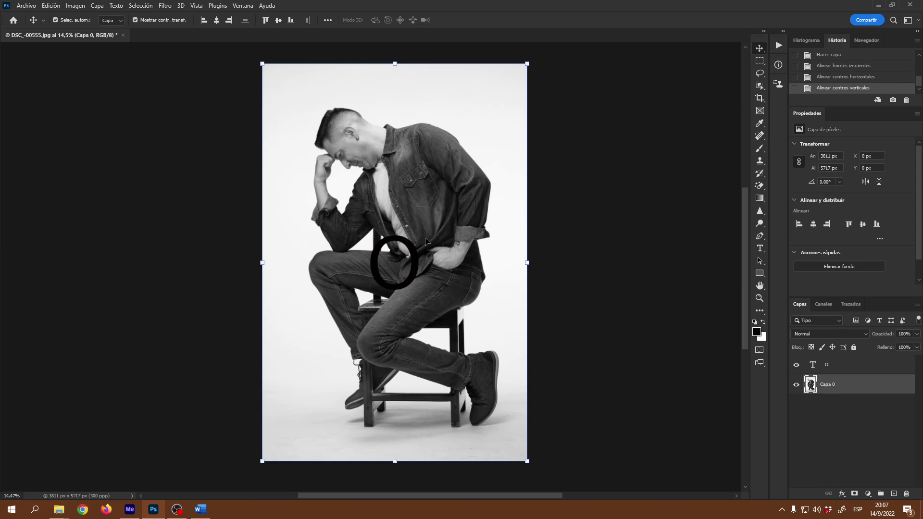
# Zoom in on the photo to about 28.2% and back out to 14.47% to examine the zoom level readout.
pyautogui.scroll(2, 424, 245)
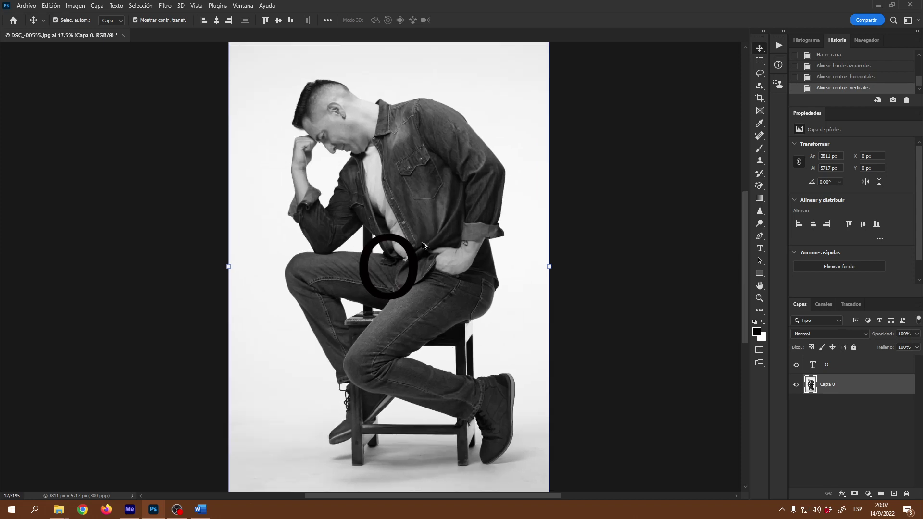
pyautogui.scroll(5, 424, 245)
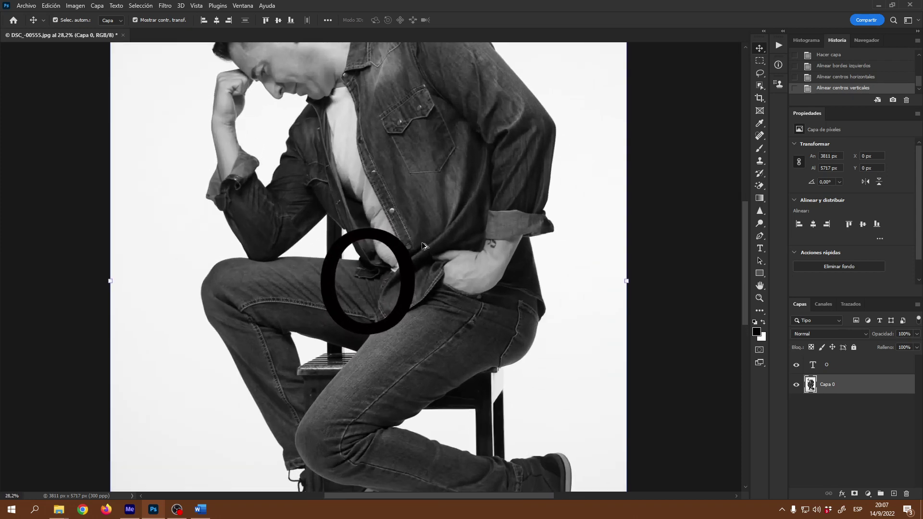
pyautogui.scroll(-7, 424, 246)
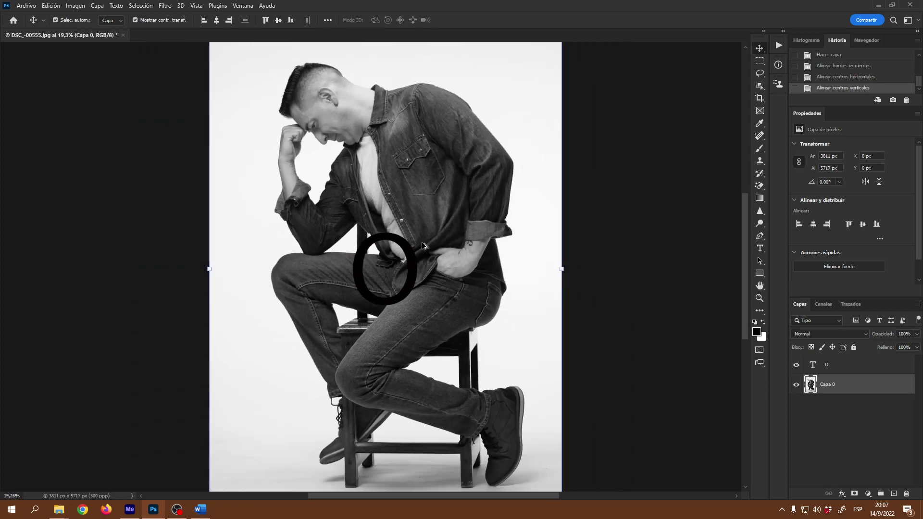
pyautogui.scroll(1, 425, 246)
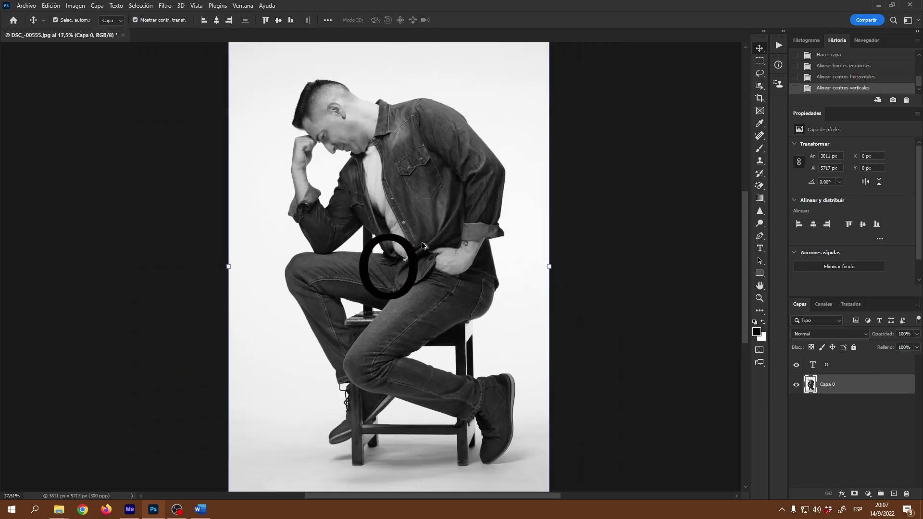
pyautogui.scroll(-1, 424, 246)
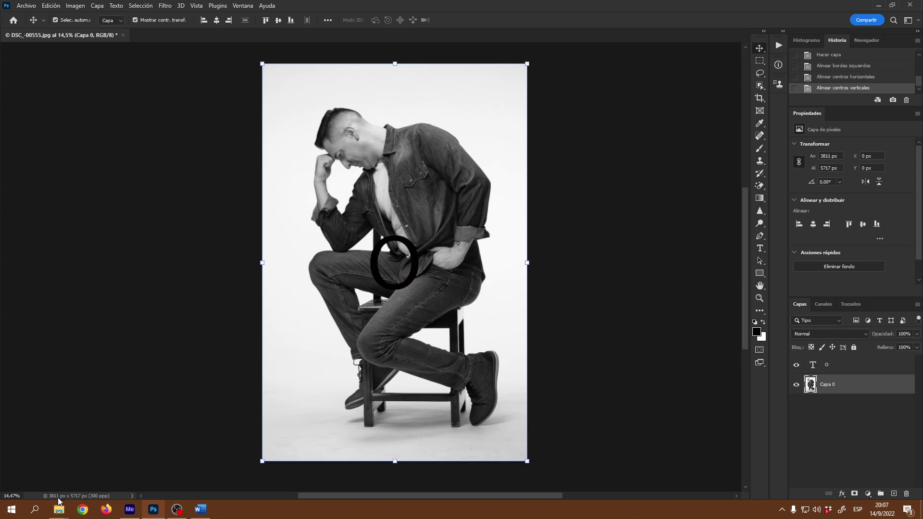
# Try the document profile and file sizes readouts, set the document information to Recuento de capas, and select each of the two layers in turn.
pyautogui.click(132, 497)
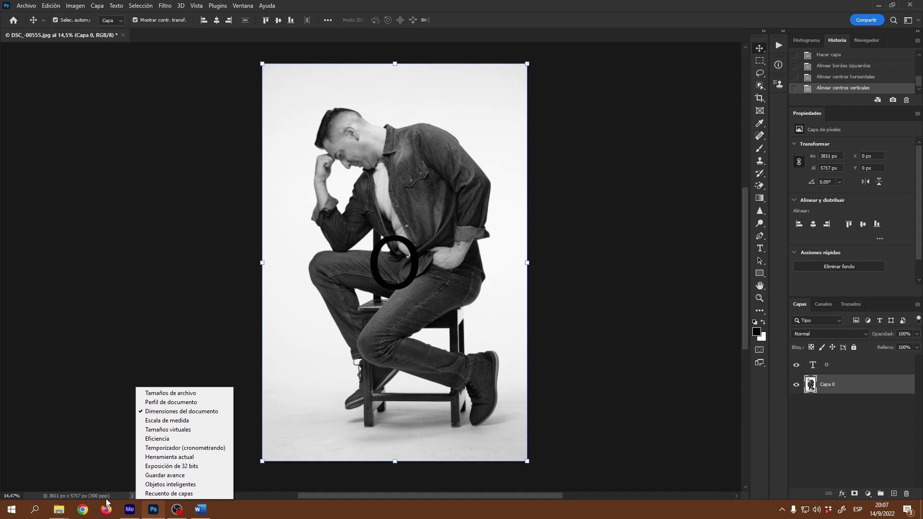
pyautogui.click(182, 404)
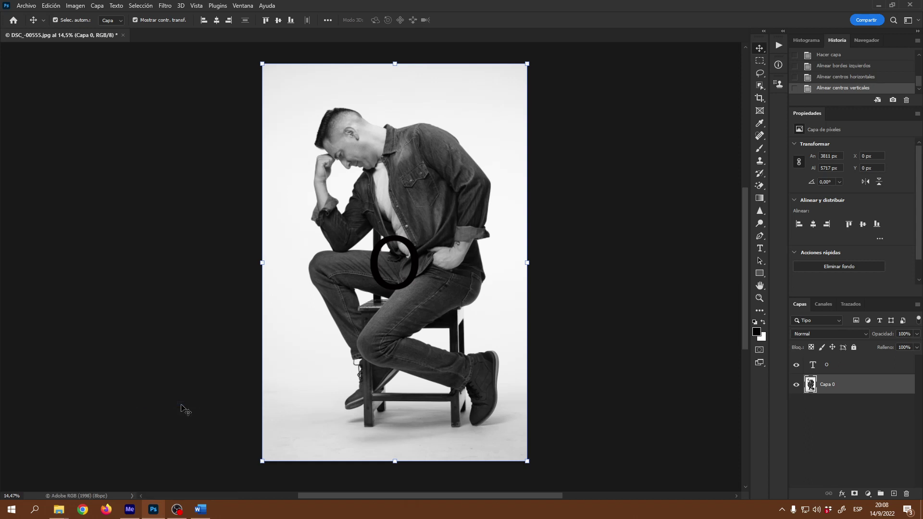
pyautogui.click(131, 496)
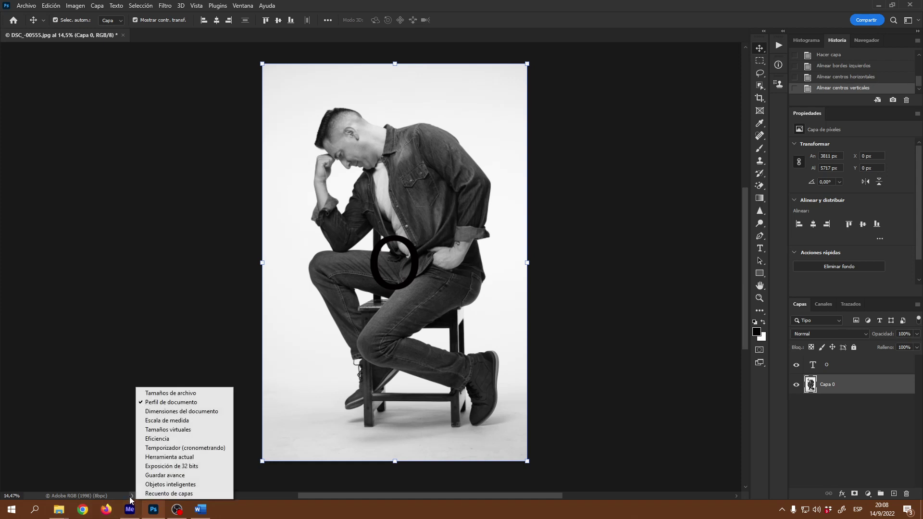
pyautogui.click(167, 397)
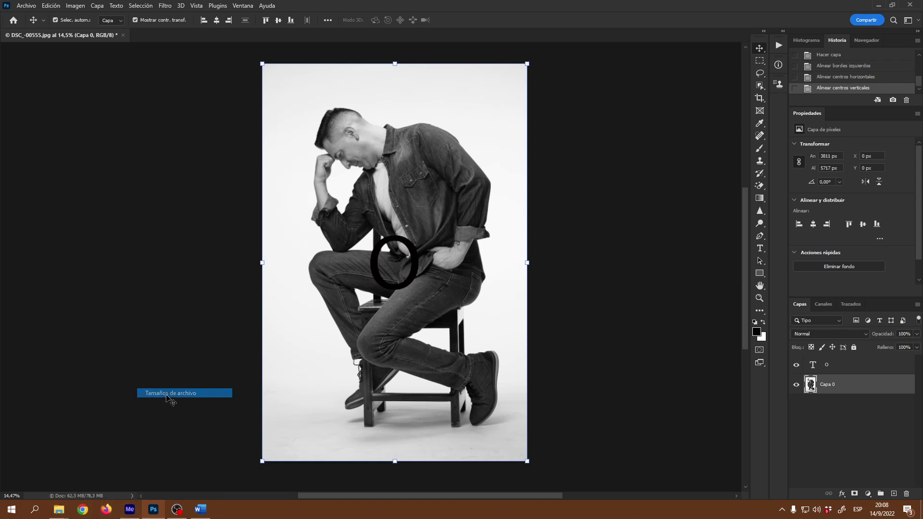
pyautogui.click(132, 496)
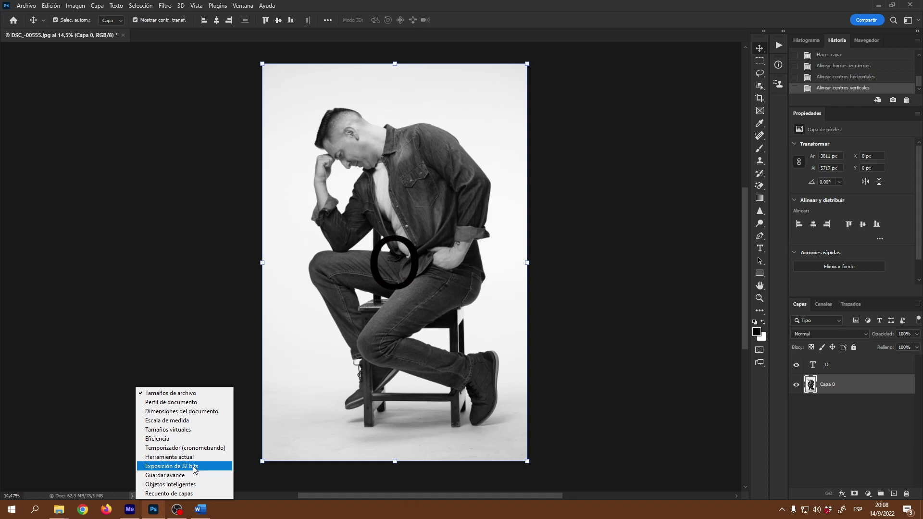
pyautogui.click(186, 495)
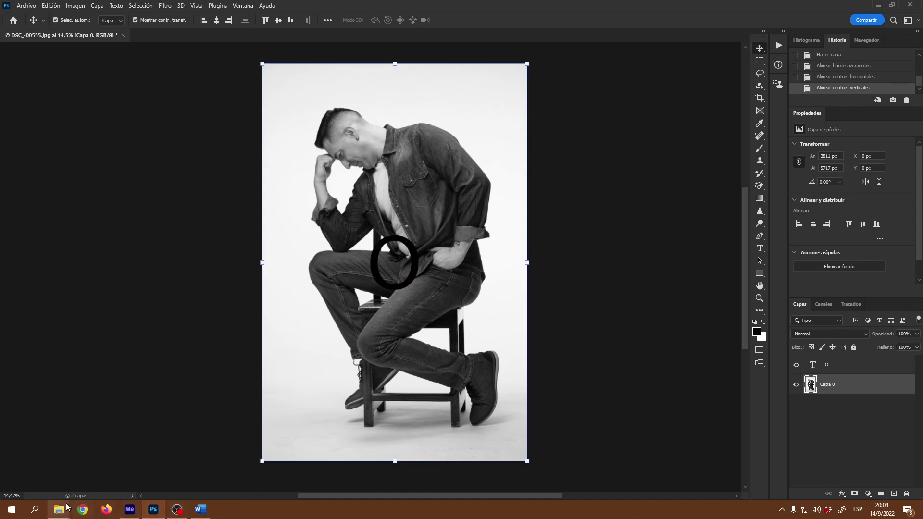
pyautogui.click(838, 365)
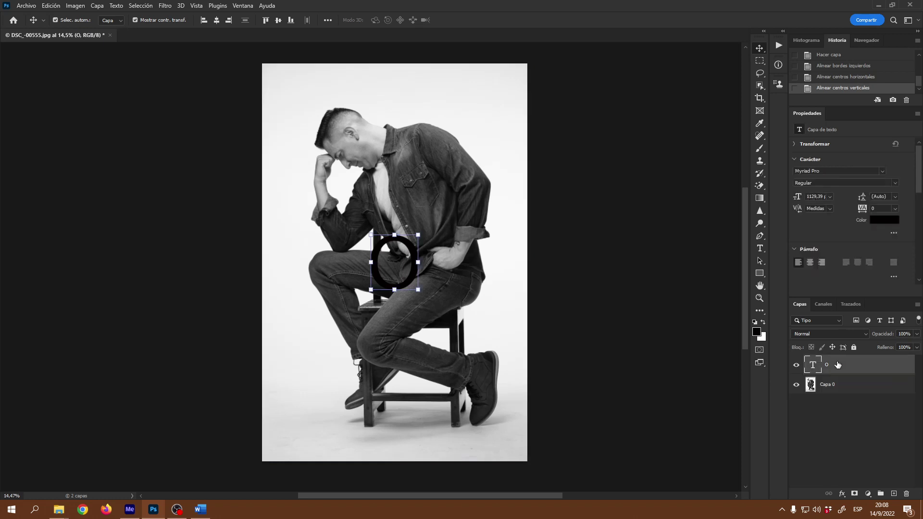
pyautogui.click(836, 388)
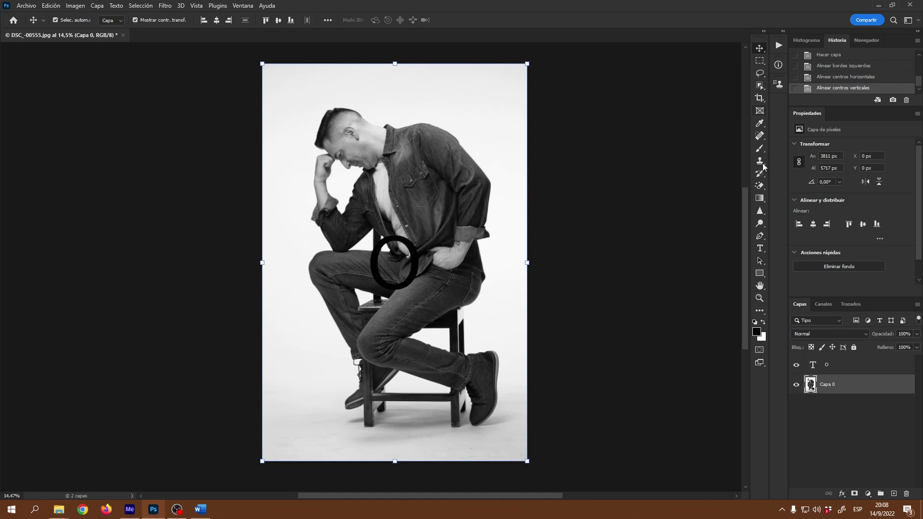
# Examine the tool options of the Eyedropper, Pen, Sharpen and Gradient tools one after another.
pyautogui.click(760, 125)
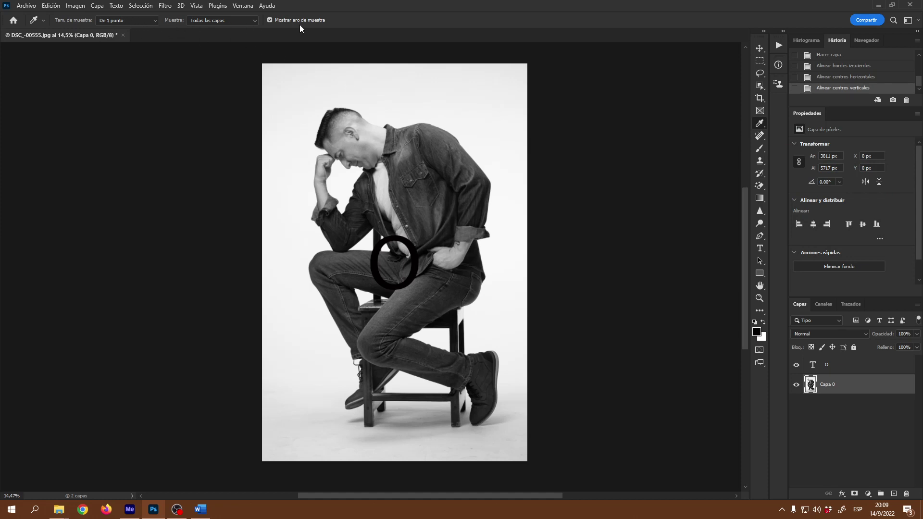
pyautogui.click(761, 240)
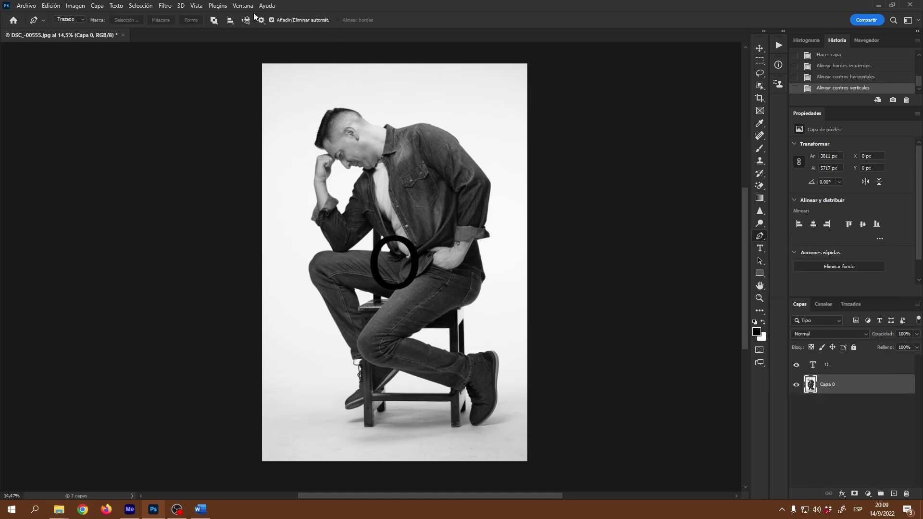
pyautogui.click(762, 213)
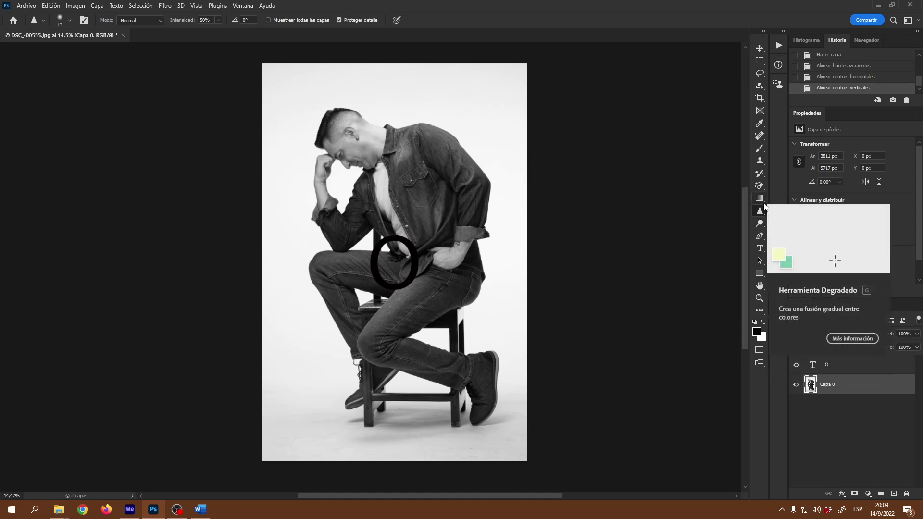
pyautogui.click(760, 200)
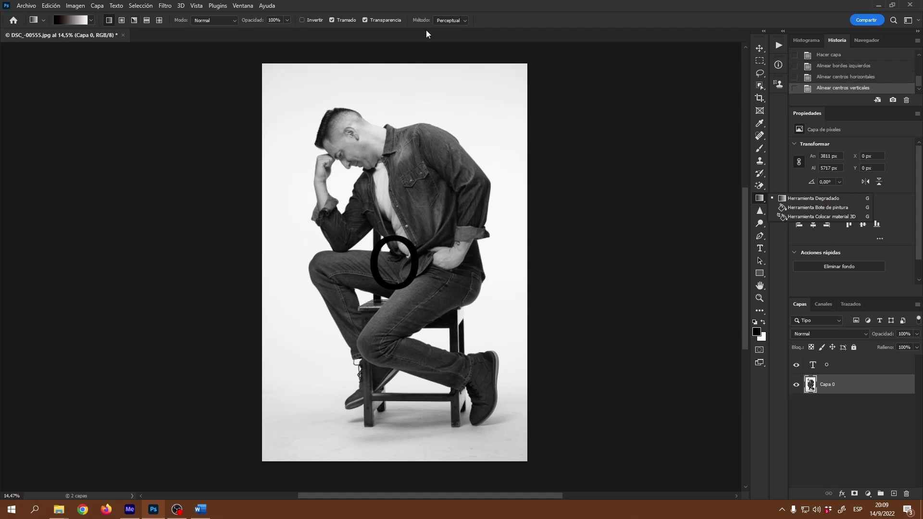
# Activate the Spot Healing Brush and switch to the Patch tool (Herramienta Parche) from the same tool group.
pyautogui.click(759, 138)
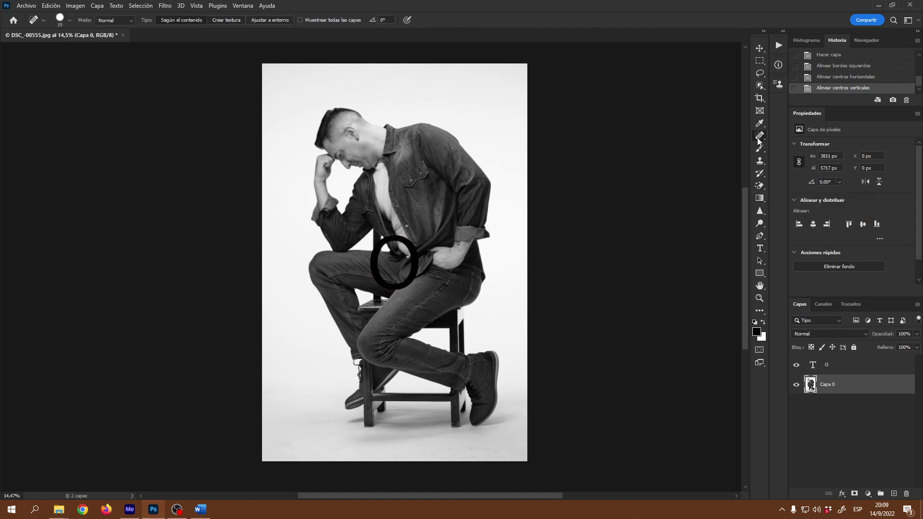
pyautogui.rightClick(759, 137)
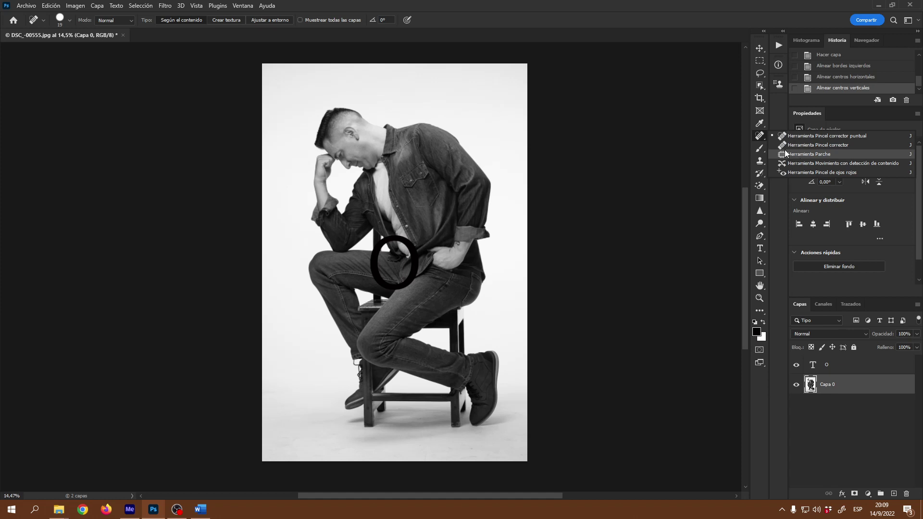
pyautogui.click(785, 154)
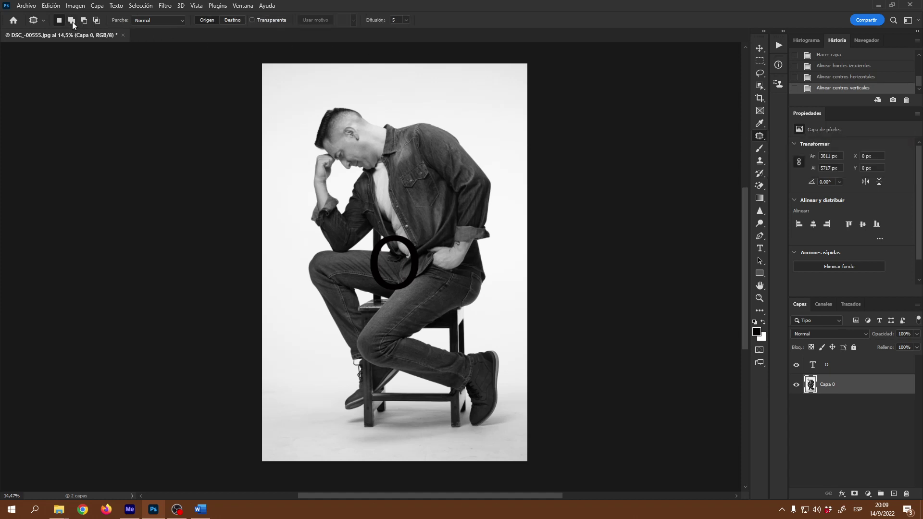